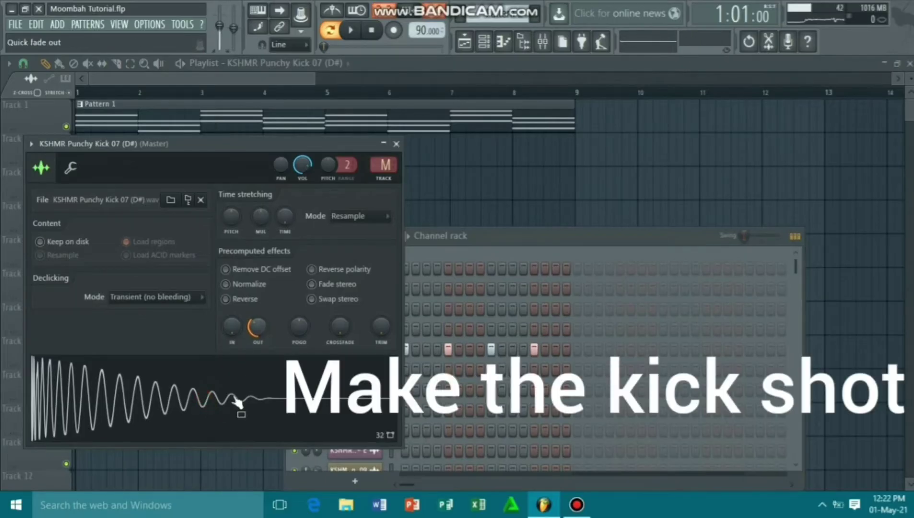
- Adjust the fade-out of the KSHMR Punchy Kick 07 sample to shorten the kick
click(237, 362)
drag(237, 362, 253, 381)
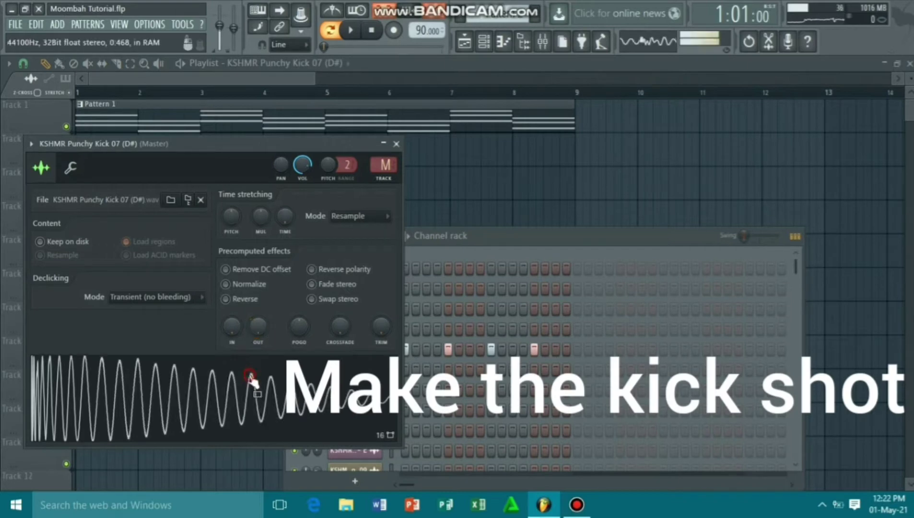
drag(258, 328, 259, 334)
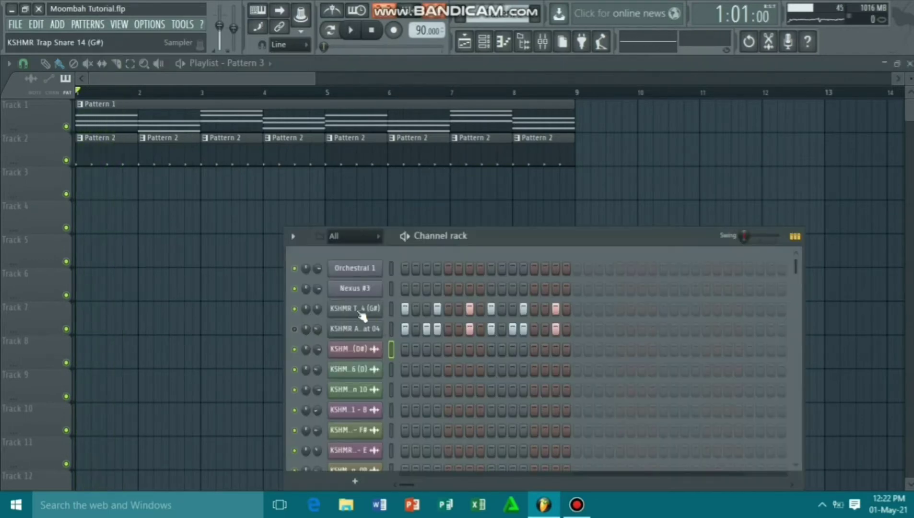
- Inspect the KSHMR trap snare and Acoustic Closed Hat 04 sampler settings behind Pattern 3
click(355, 309)
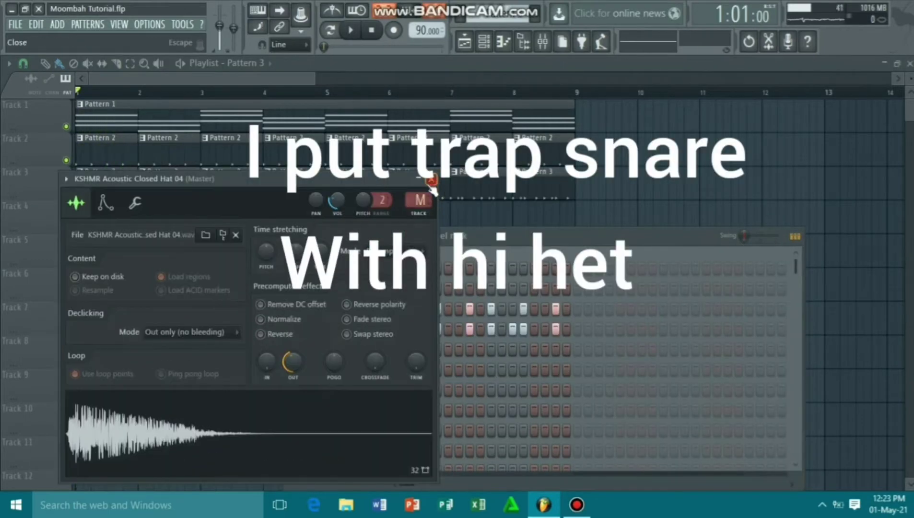
click(433, 174)
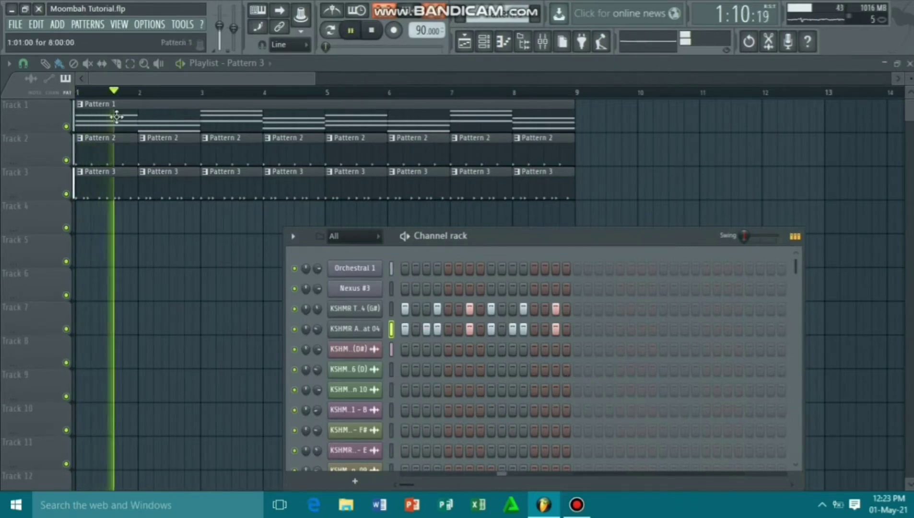
key(F6)
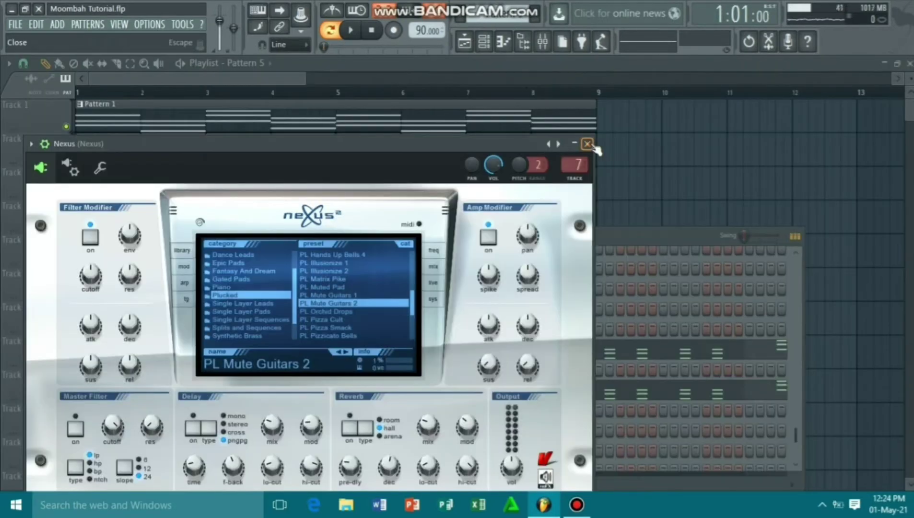
- Play through the Nexus chord notes and place Pattern 5 on Track 5 of the playlist at bar 1
click(587, 144)
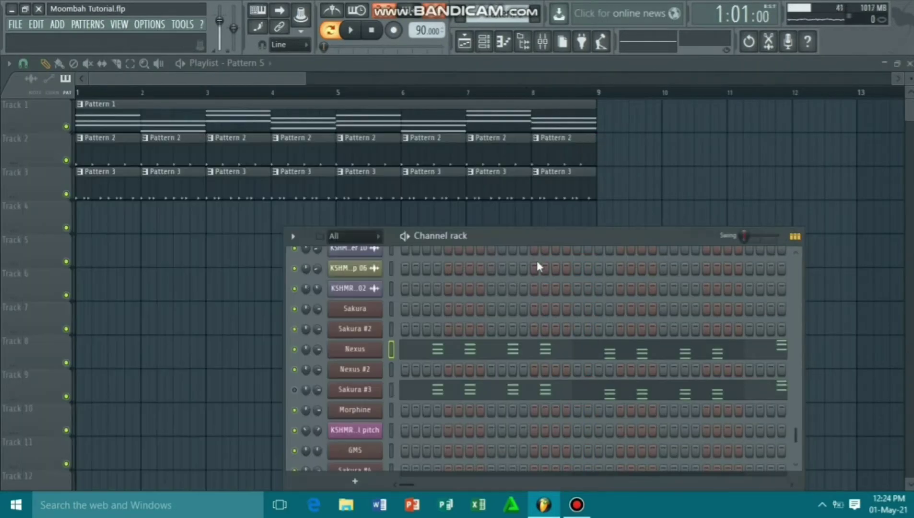
click(453, 350)
key(space)
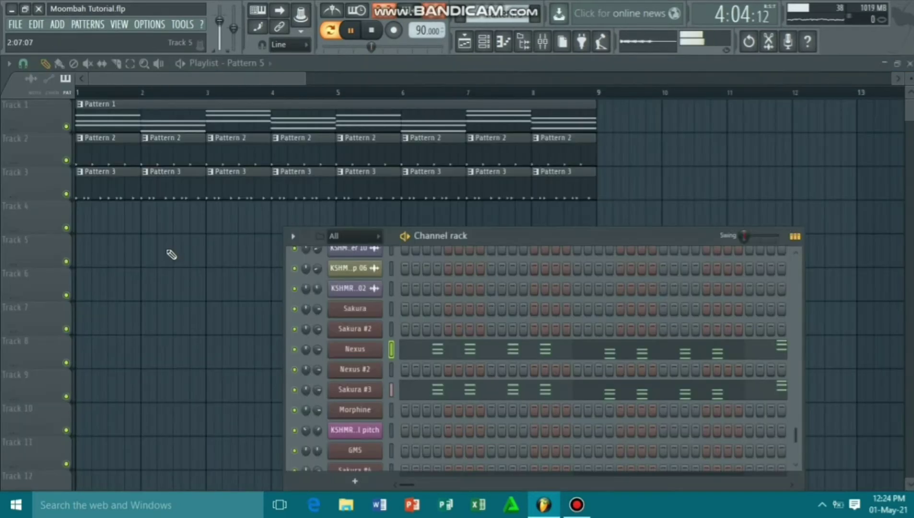
click(120, 218)
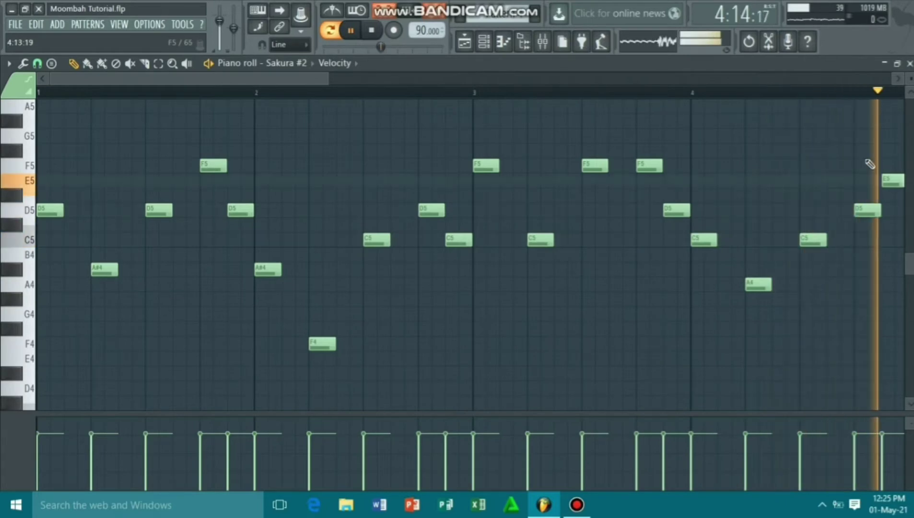
- Stop playback, leave the Sakura #2 piano roll and look through the preset library of Sakura #2
key(space)
click(910, 63)
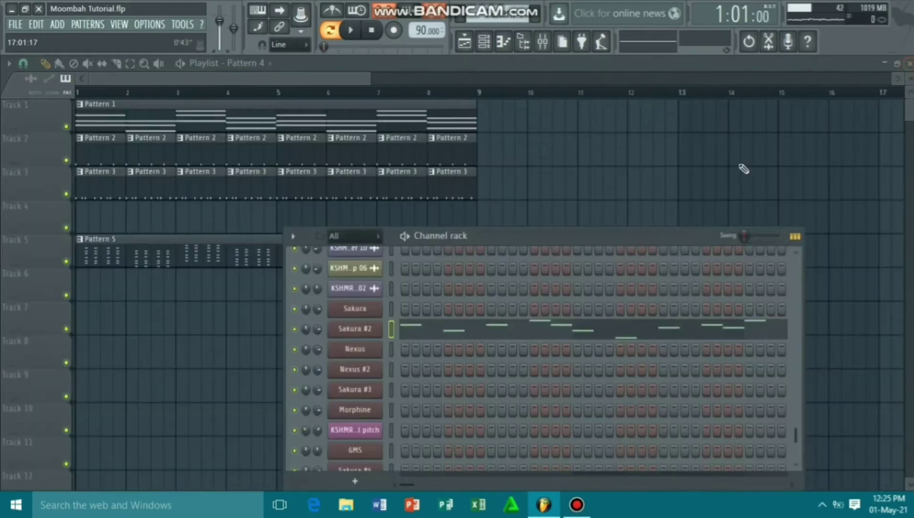
click(367, 335)
click(311, 133)
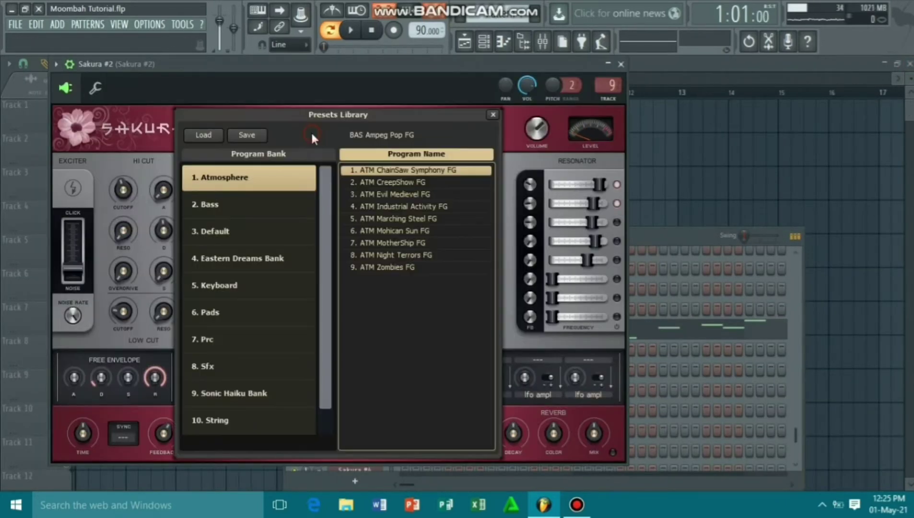
click(621, 64)
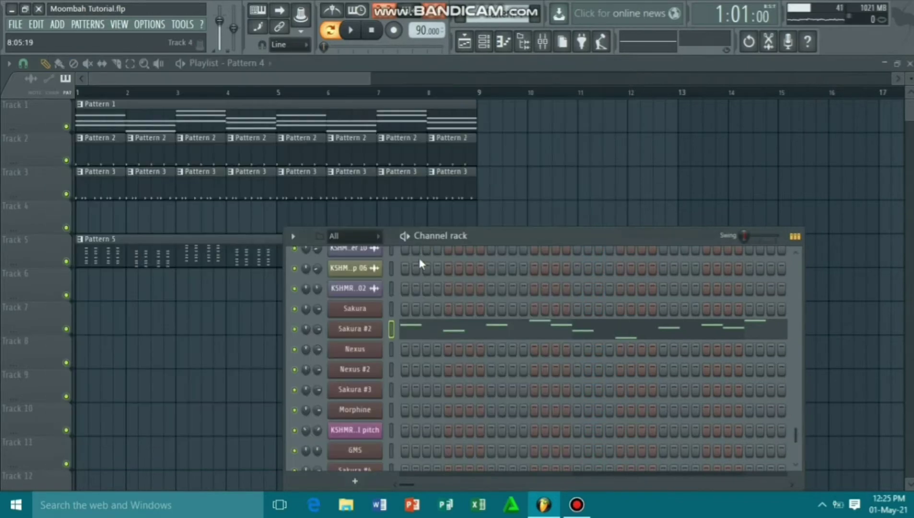
- Pick the Extreme Short curve in Kickstart on the Sakura #2 mixer track and inspect the track's Fruity parametric EQ 2
click(539, 47)
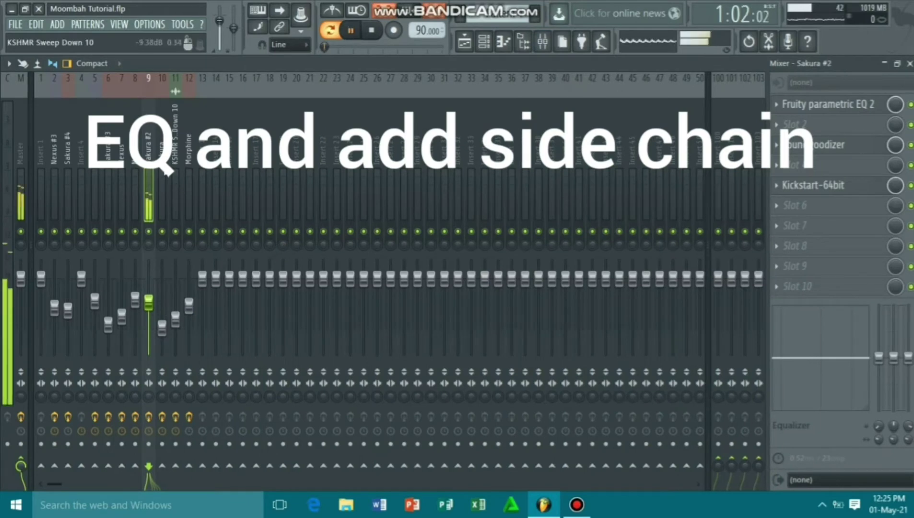
click(815, 188)
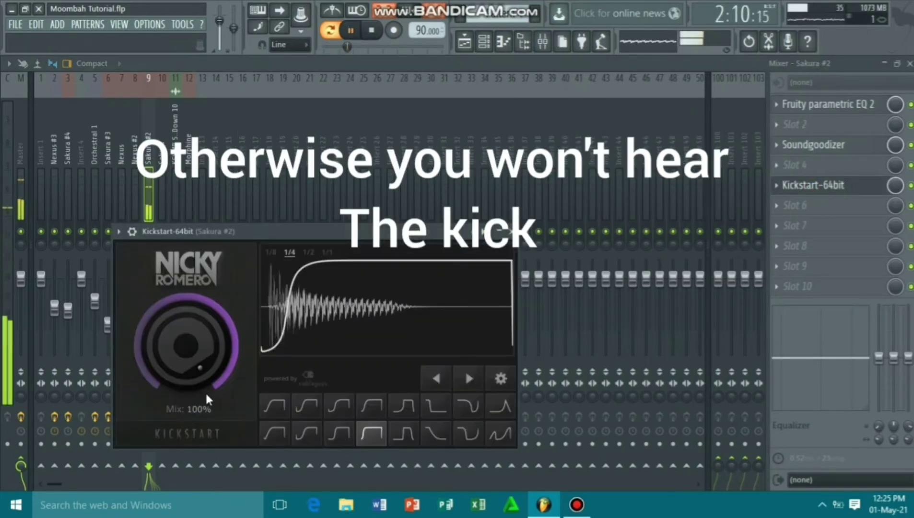
click(369, 433)
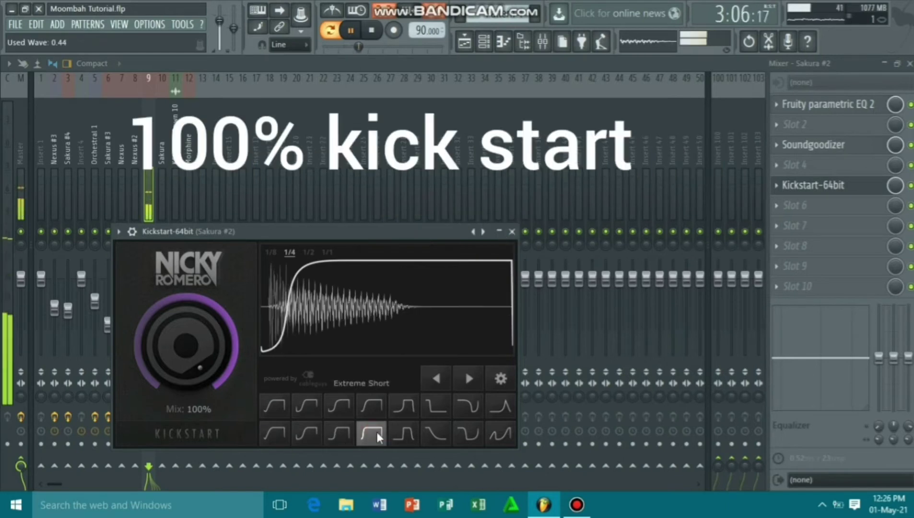
click(512, 231)
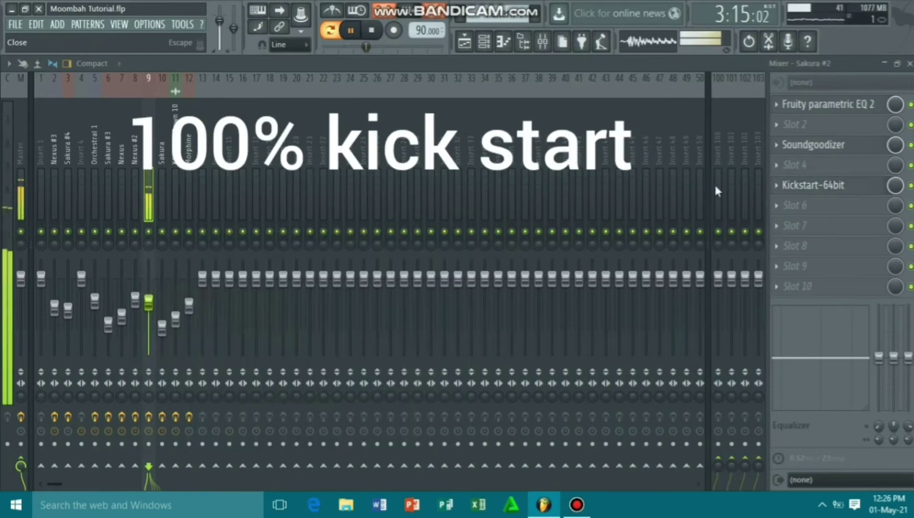
click(806, 110)
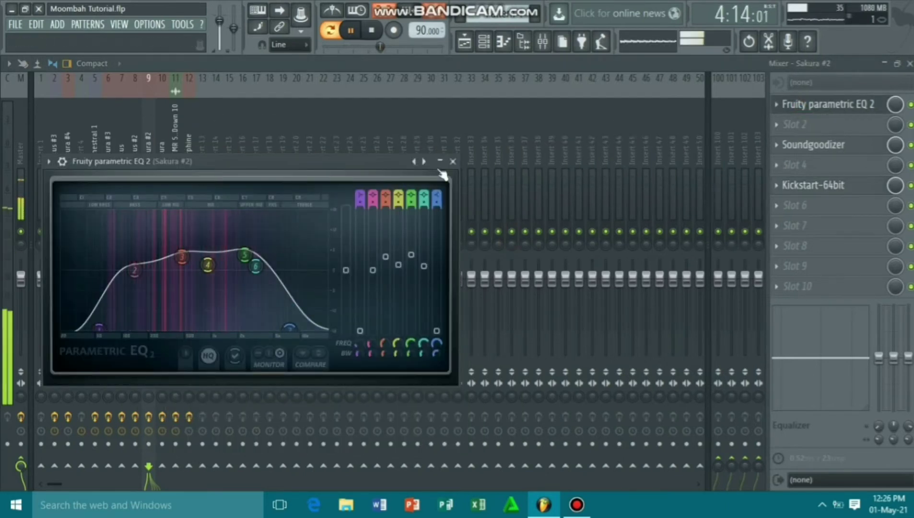
click(453, 161)
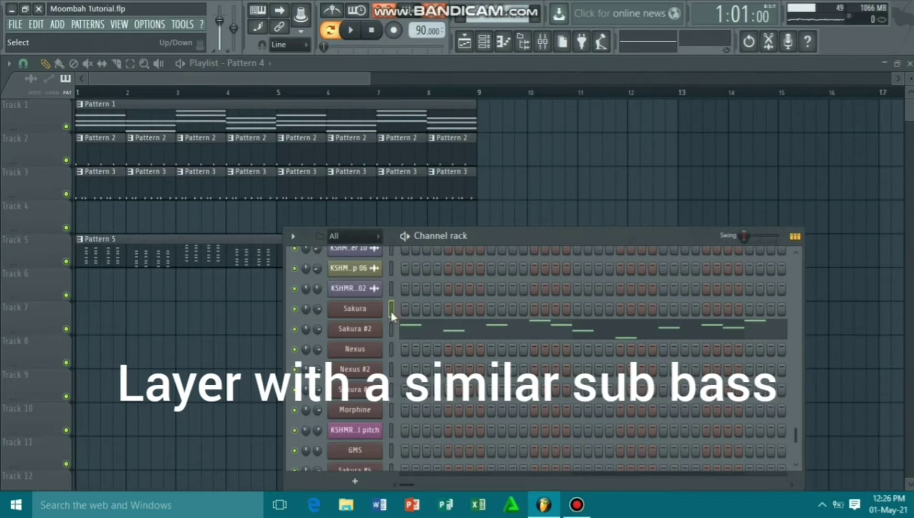
- Paste the Sakura #2 notes into the Sakura channel as a sub bass layer and audition them with Sakura #2 muted
key(ctrl+v)
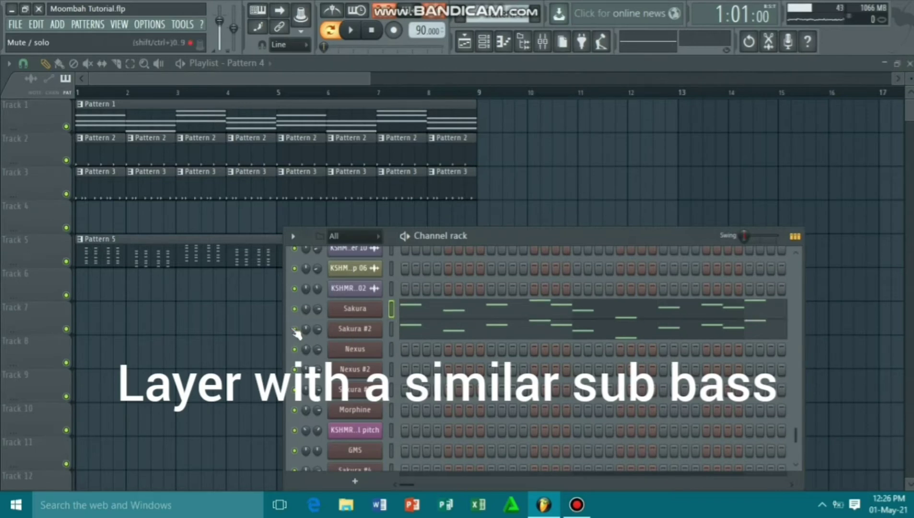
click(294, 330)
click(428, 314)
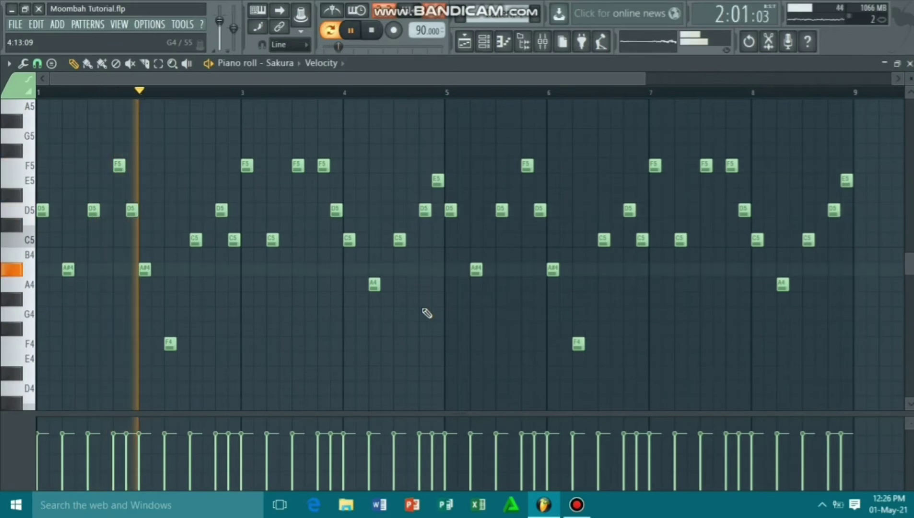
key(space)
- Place Pattern 4 on Track 6 of the playlist, align it to bar 1 and play the arrangement
key(F5)
click(101, 287)
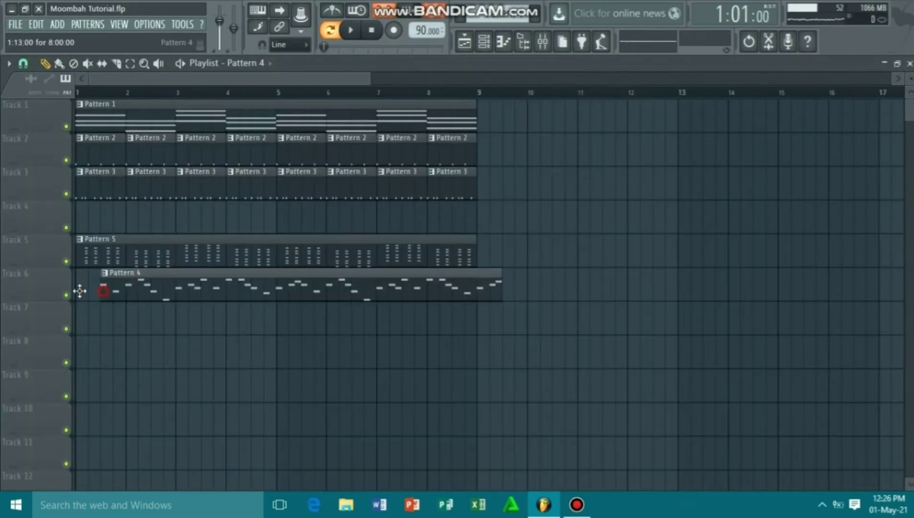
drag(101, 288, 81, 282)
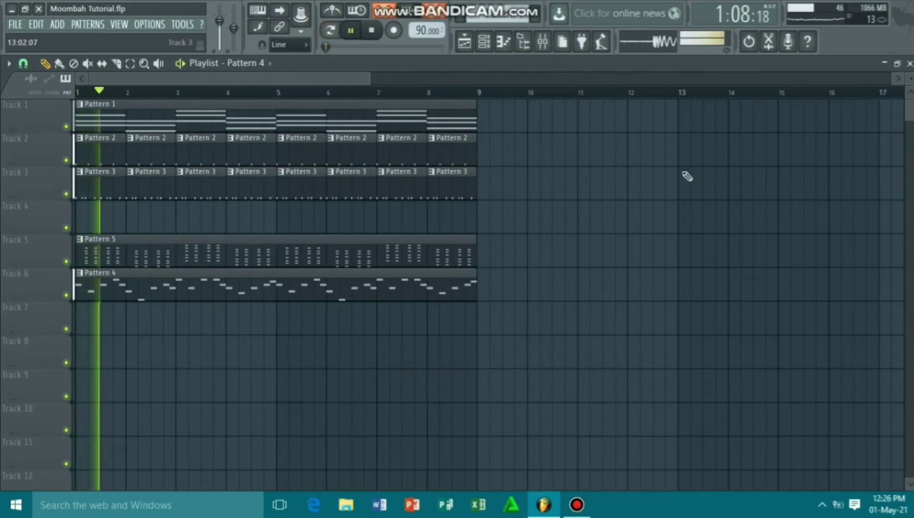
key(space)
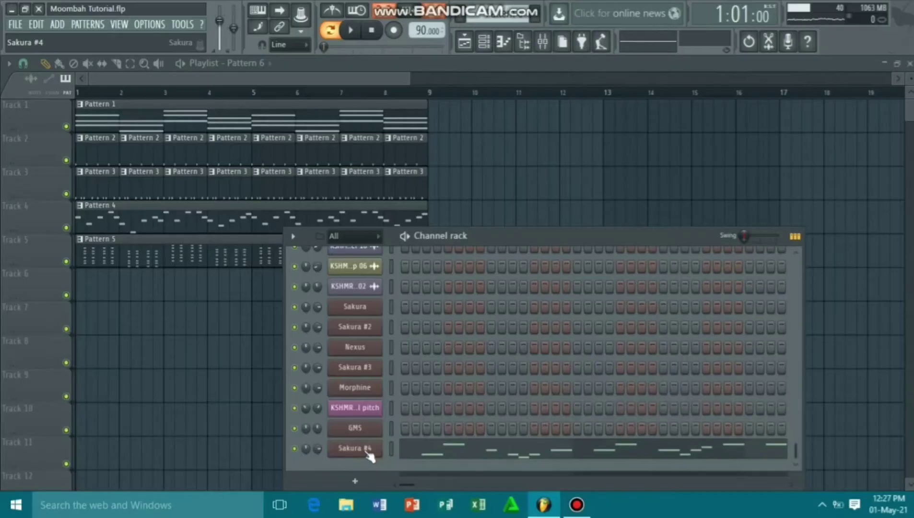
- Select the STR Mountain Man Banjo FG preset from the String bank for Sakura #4 while playing its melody
click(367, 449)
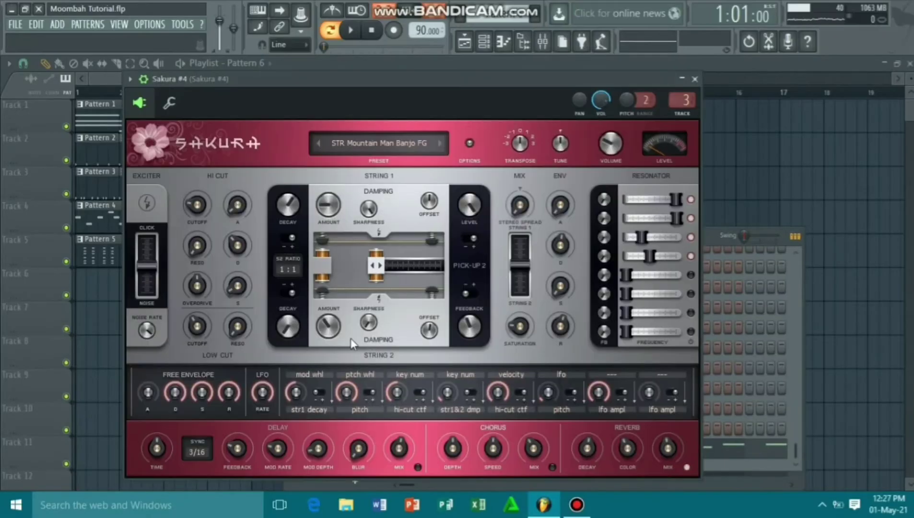
click(383, 142)
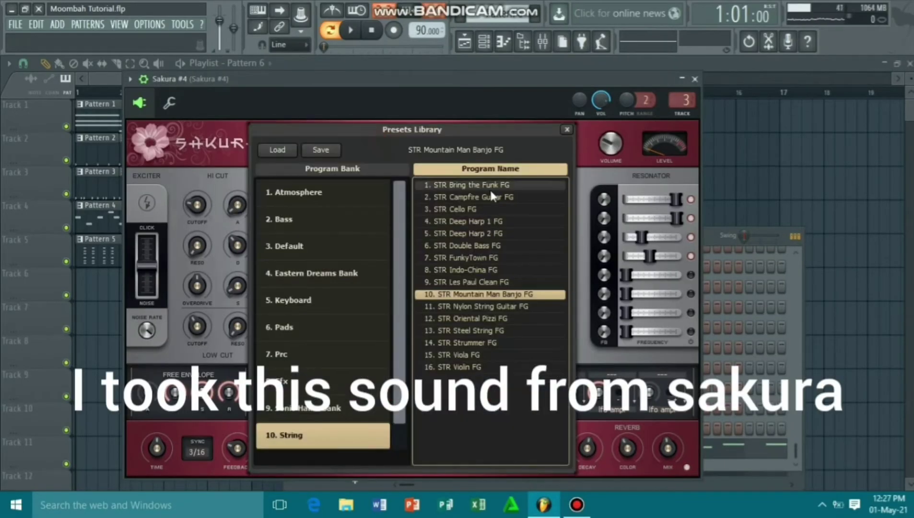
key(space)
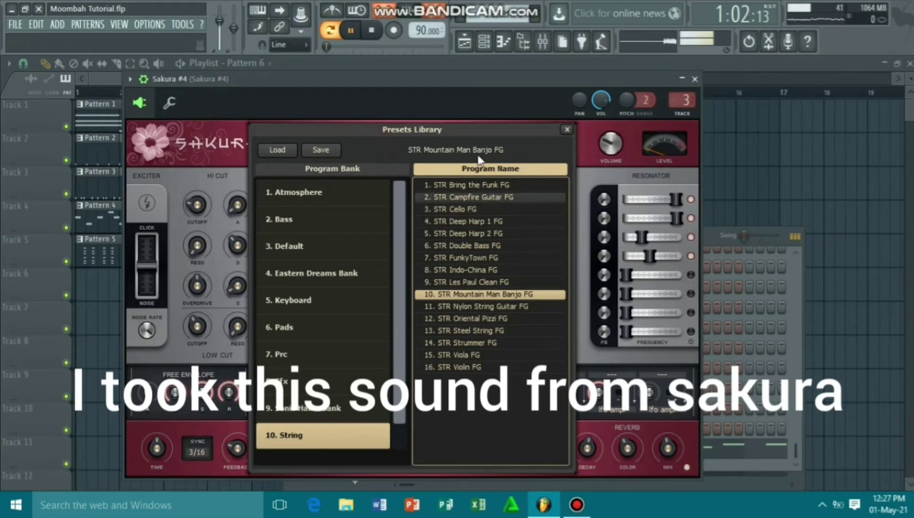
click(501, 288)
click(502, 296)
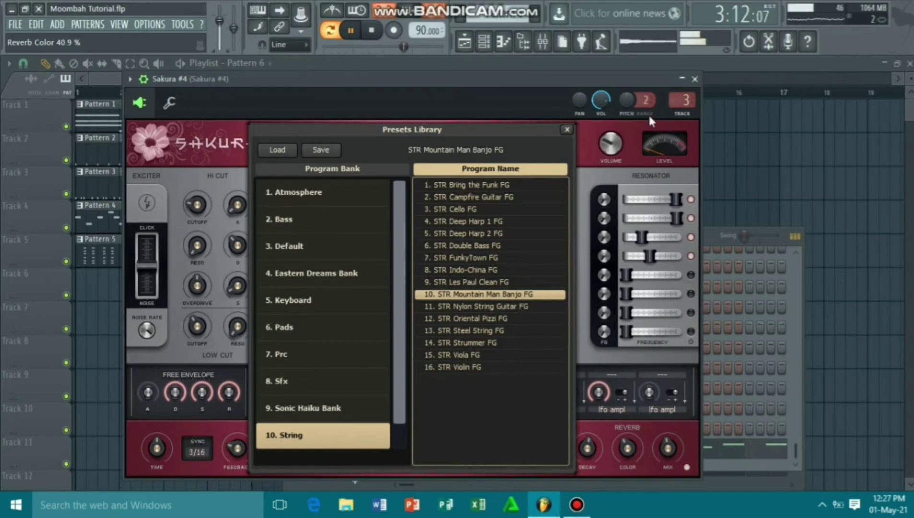
click(696, 79)
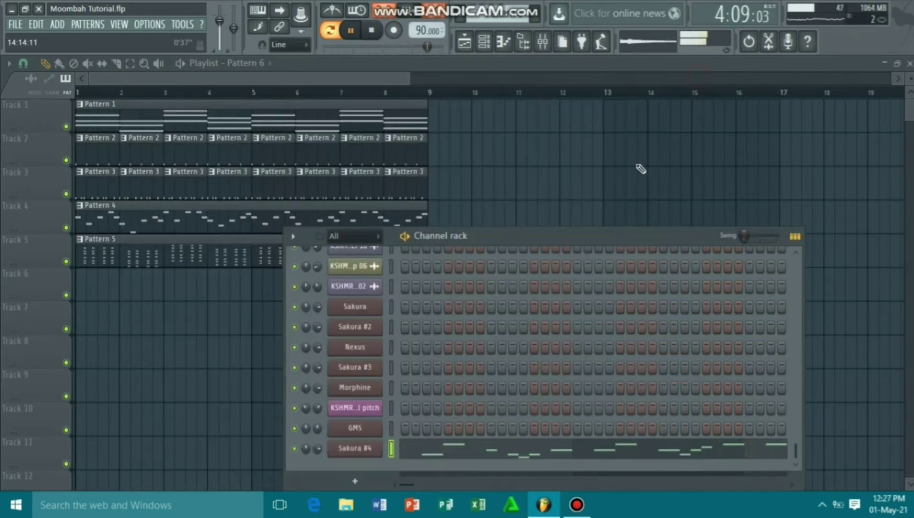
- Examine the Sakura #4 melody notes in the piano roll during playback
click(439, 455)
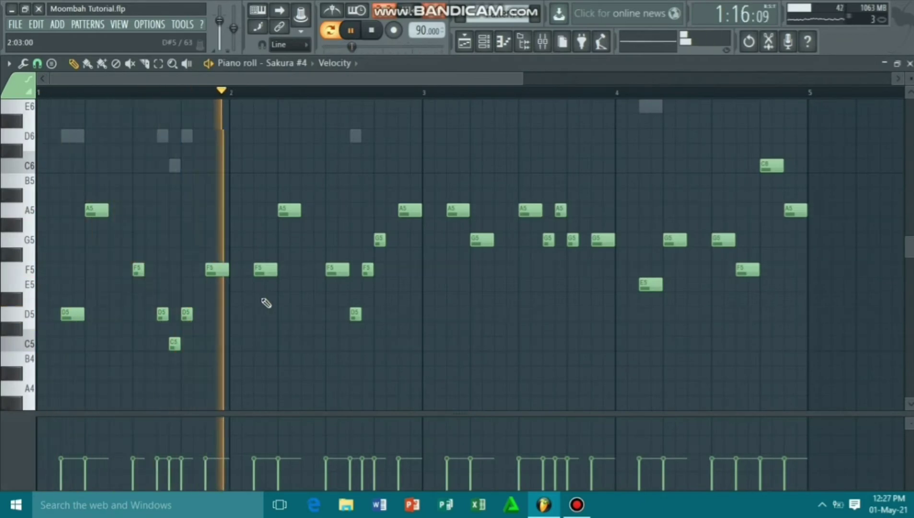
scroll(279, 310, up, 3)
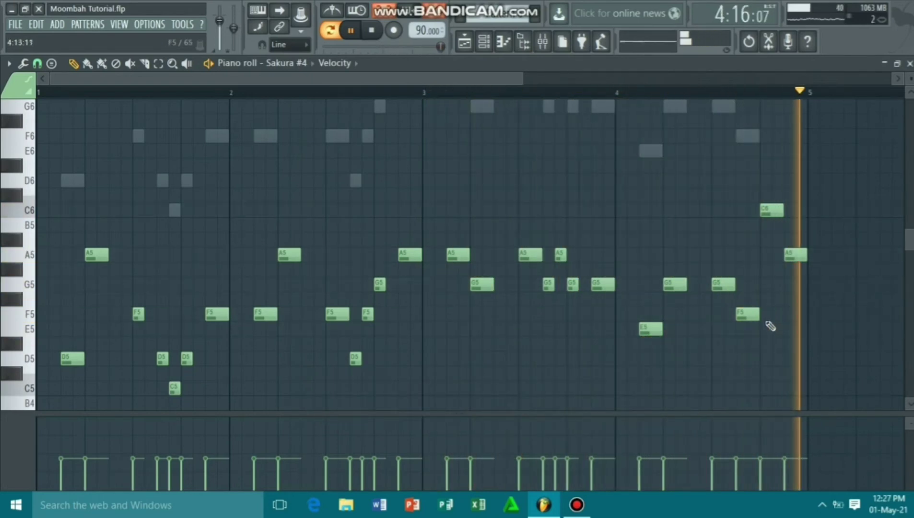
key(space)
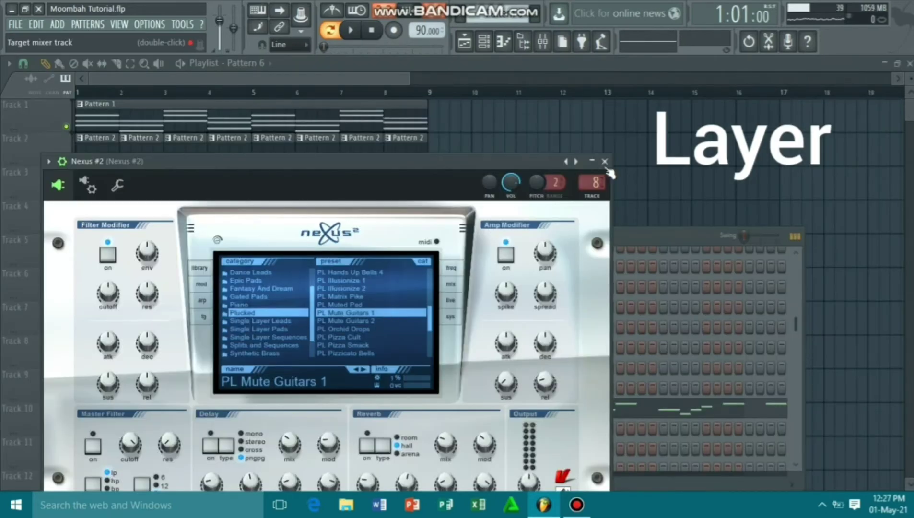
- Close the Nexus #2 synth and compare its layered notes with the Sakura #4 melody in the channel rack
key(Escape)
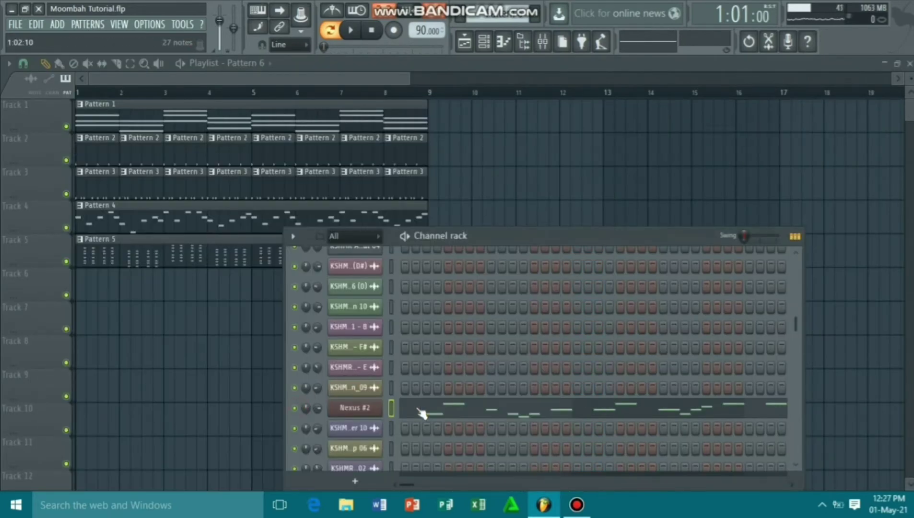
scroll(421, 412, down, 8)
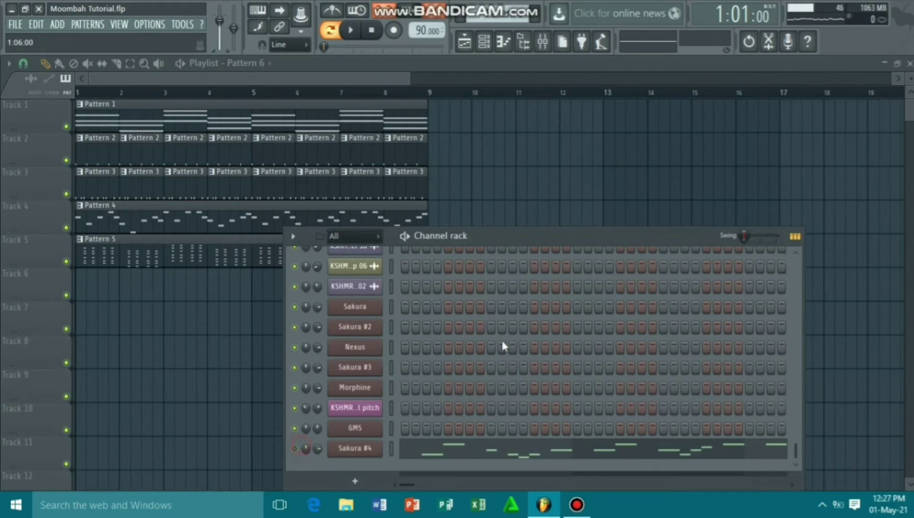
scroll(503, 345, up, 8)
click(486, 465)
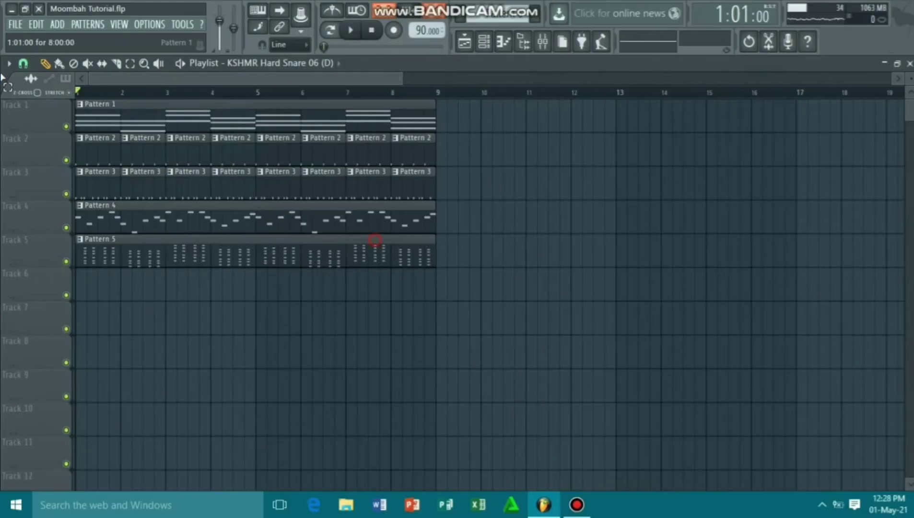
- Select all pattern clips on Tracks 1 to 5 and move them together to start at bar 5
drag(527, 300, 77, 99)
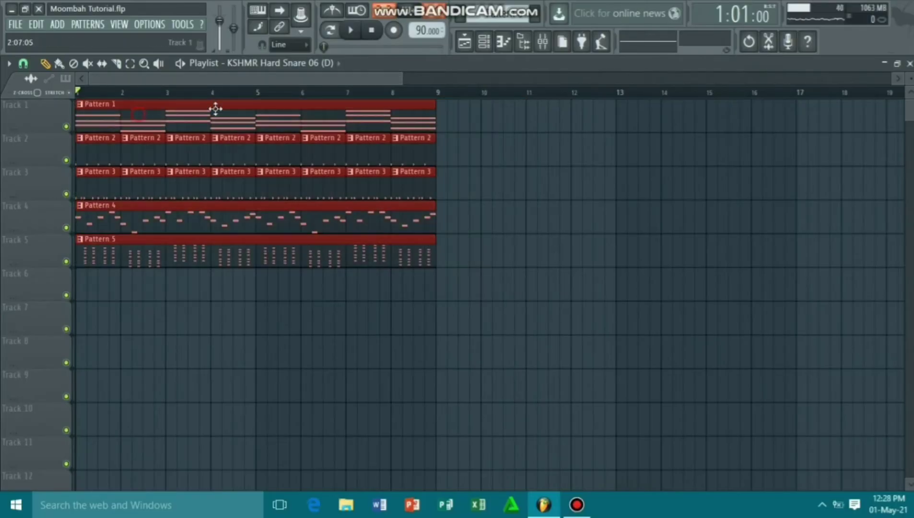
drag(215, 106, 321, 110)
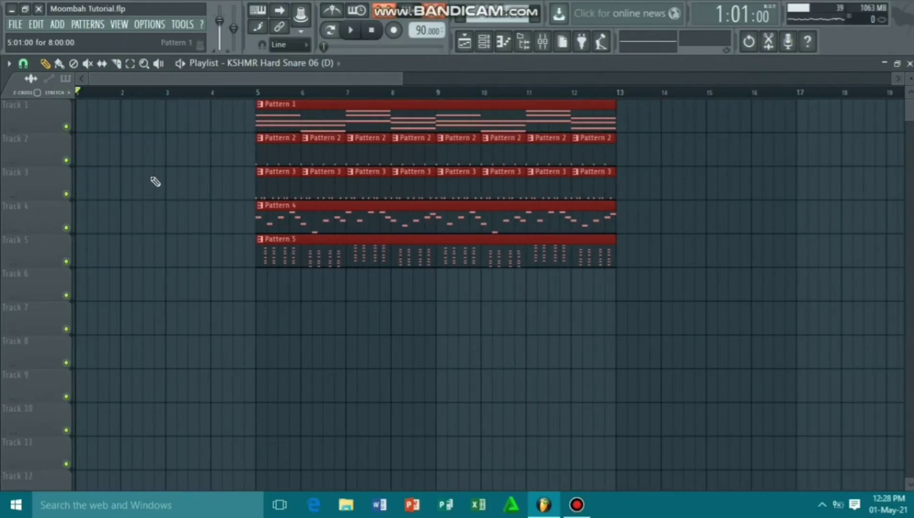
- Build a KSHMR Hard Snare 06 roll on Track 2 with four hits per bar in bars 1 and 2 and eight from bar 3, and play it
click(92, 178)
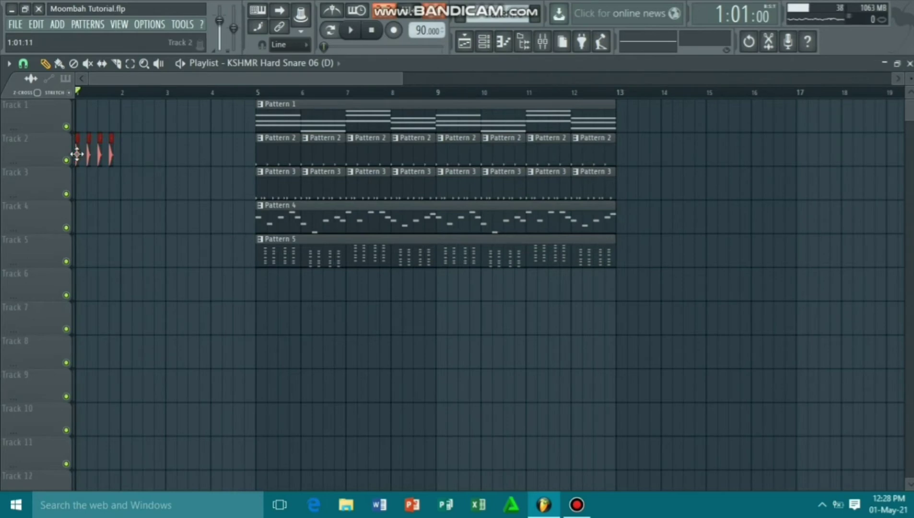
drag(77, 154, 124, 153)
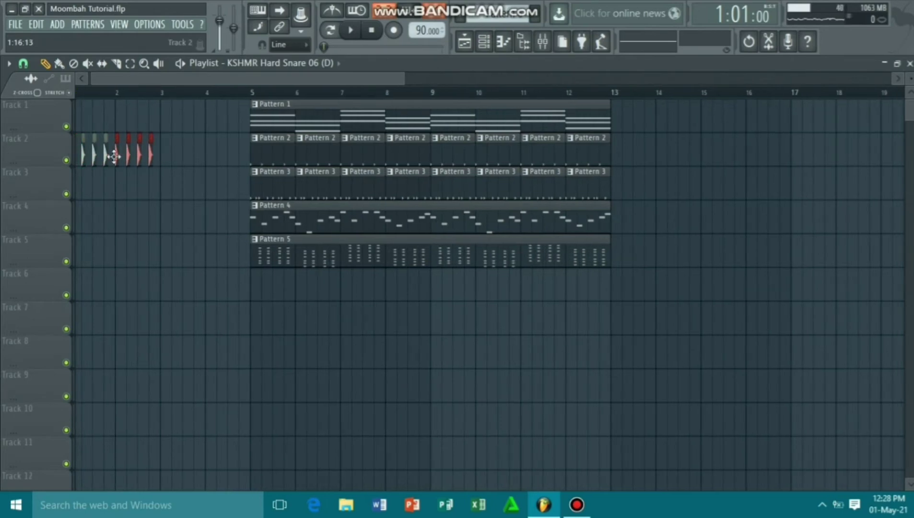
key(space)
scroll(78, 162, up, 8)
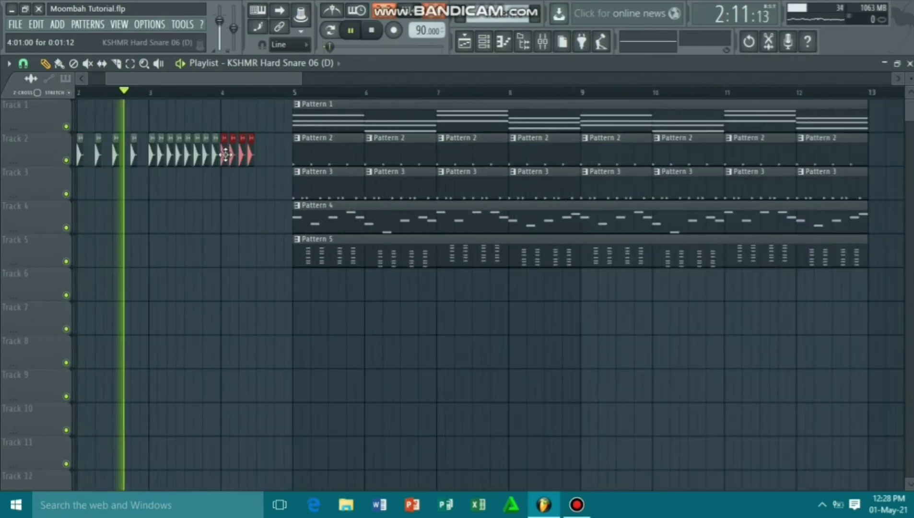
scroll(193, 157, down, 8)
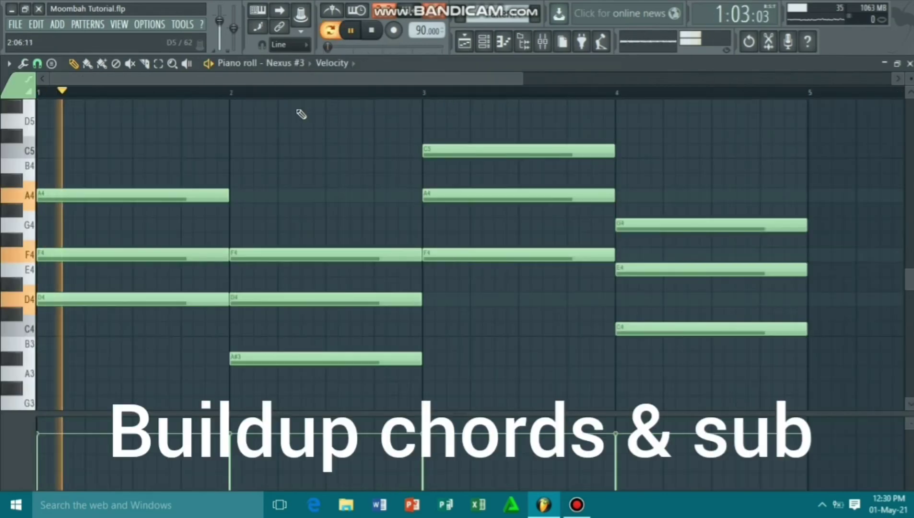
- Audition the Nexus #3 buildup chords in the piano roll by jumping playback through bars 2, 3 and 4
click(286, 92)
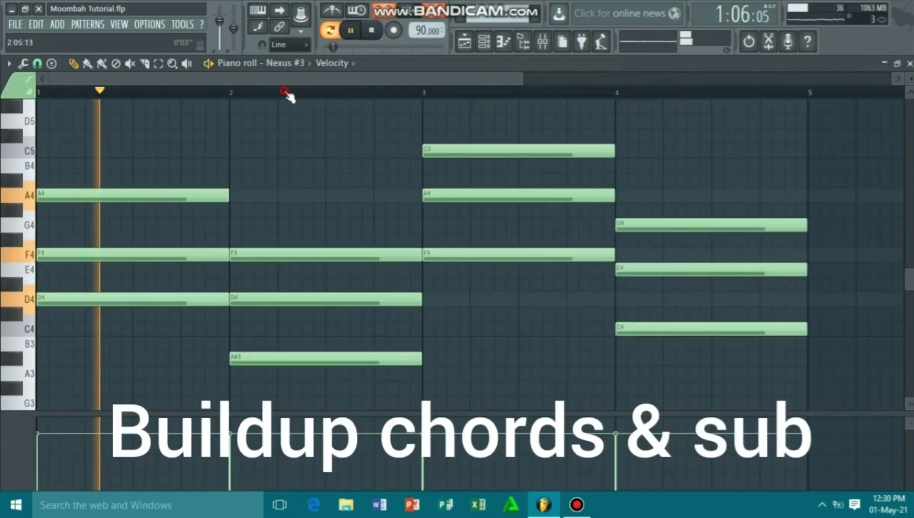
click(465, 90)
click(647, 94)
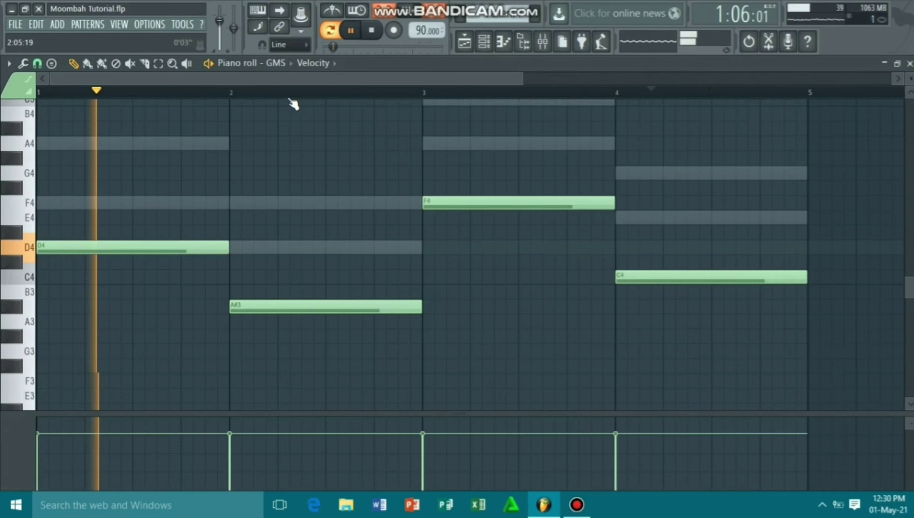
- Audition the GMS sub notes in the piano roll by jumping playback through bars 2, 3 and 4
click(291, 91)
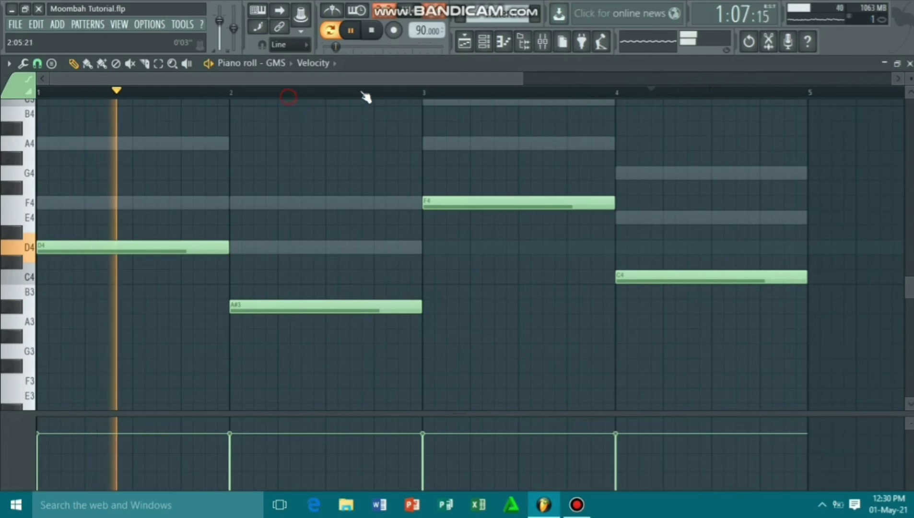
click(470, 91)
click(659, 94)
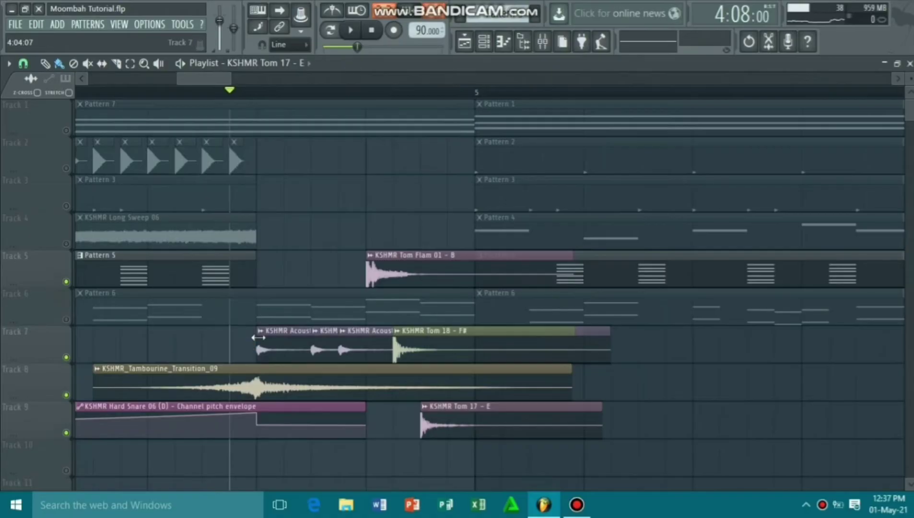
- Preview the KSHMR acoustic, Tom Flam 01, Tom 18 and Tom 17 clips of the bar 4 fill individually, and play the fill in sequence
right_click(349, 340)
click(359, 357)
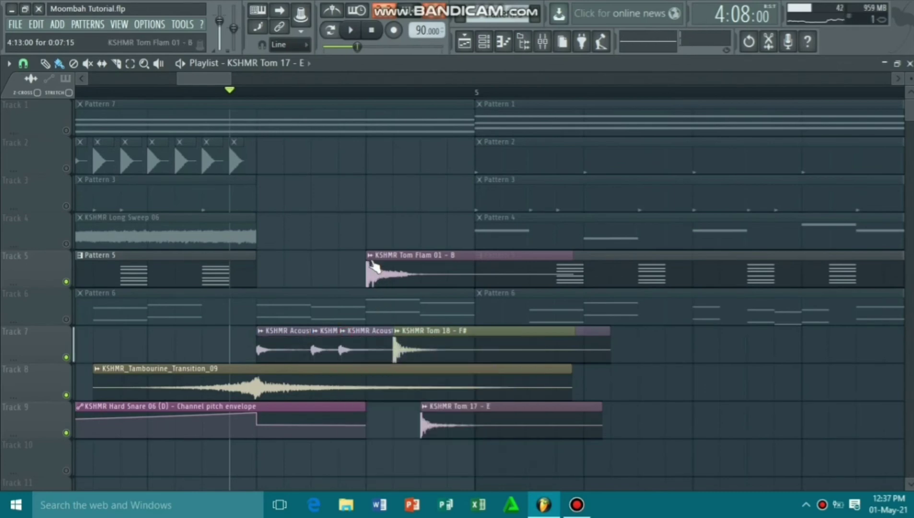
click(396, 279)
right_click(397, 339)
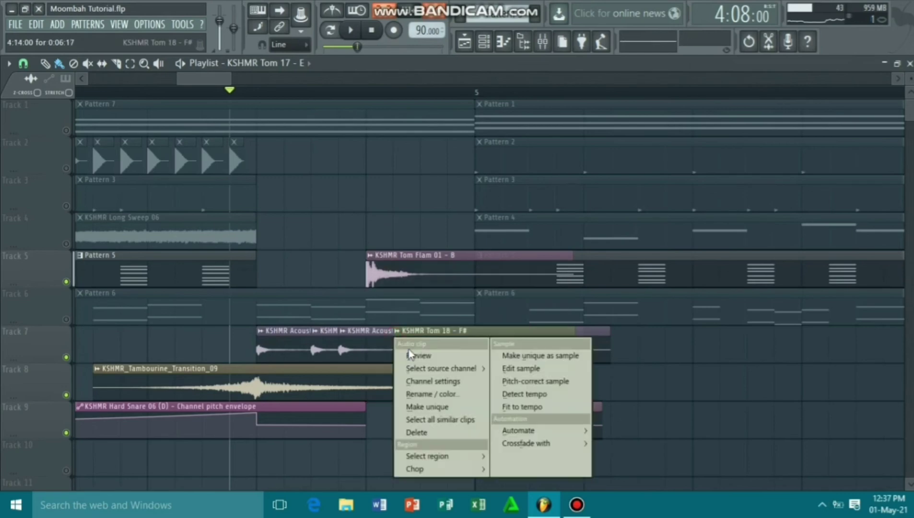
click(410, 355)
right_click(425, 341)
click(435, 358)
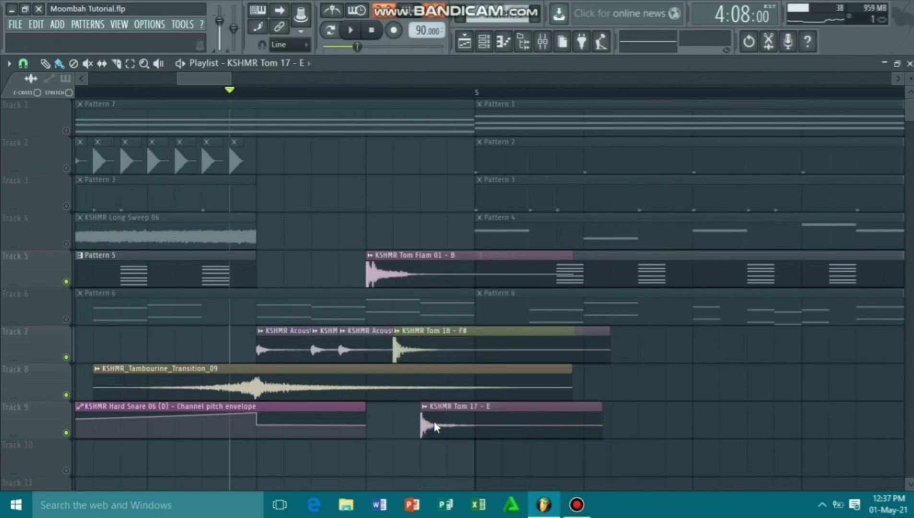
right_click(425, 342)
click(436, 359)
key(space)
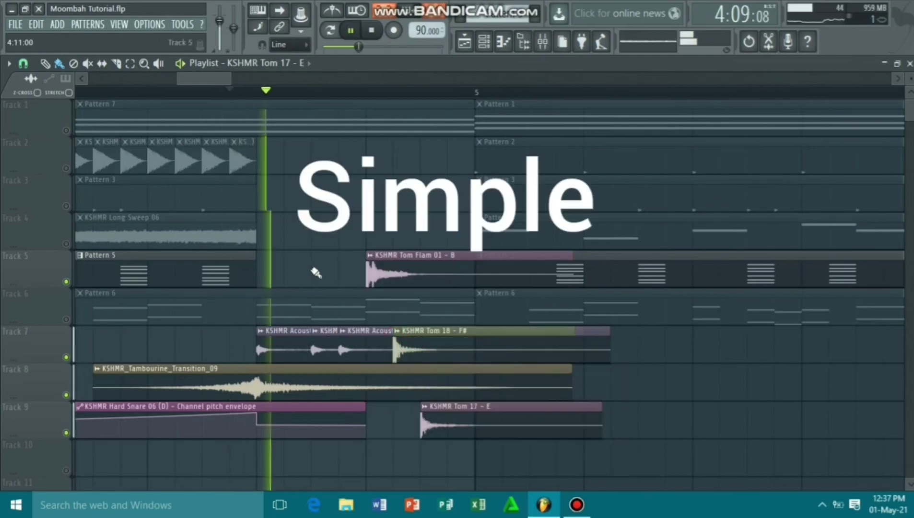